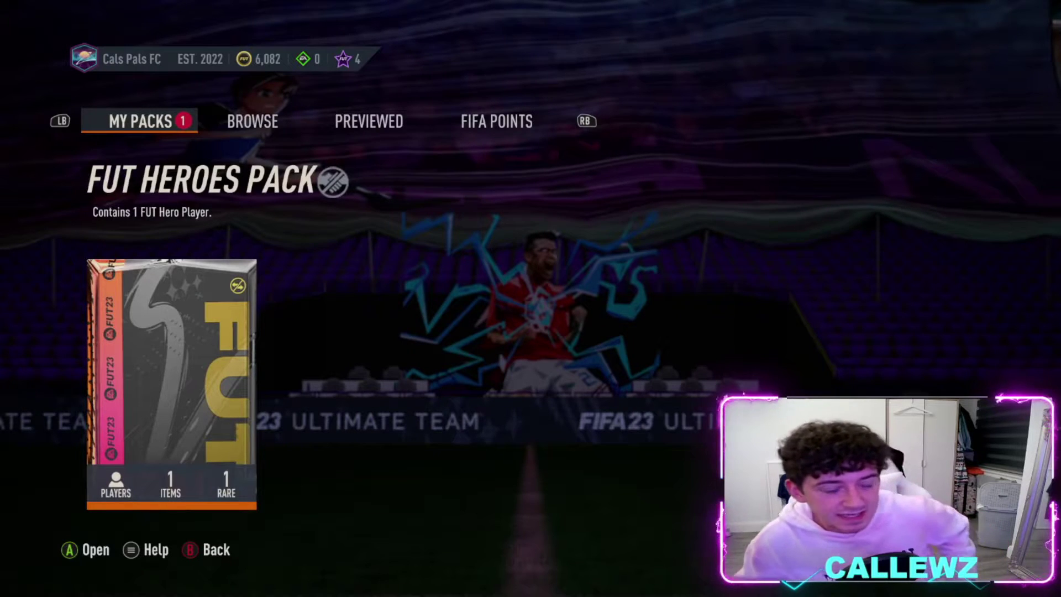
Exit My Packs to the FUT home hub and open the squad view.
key("Escape")
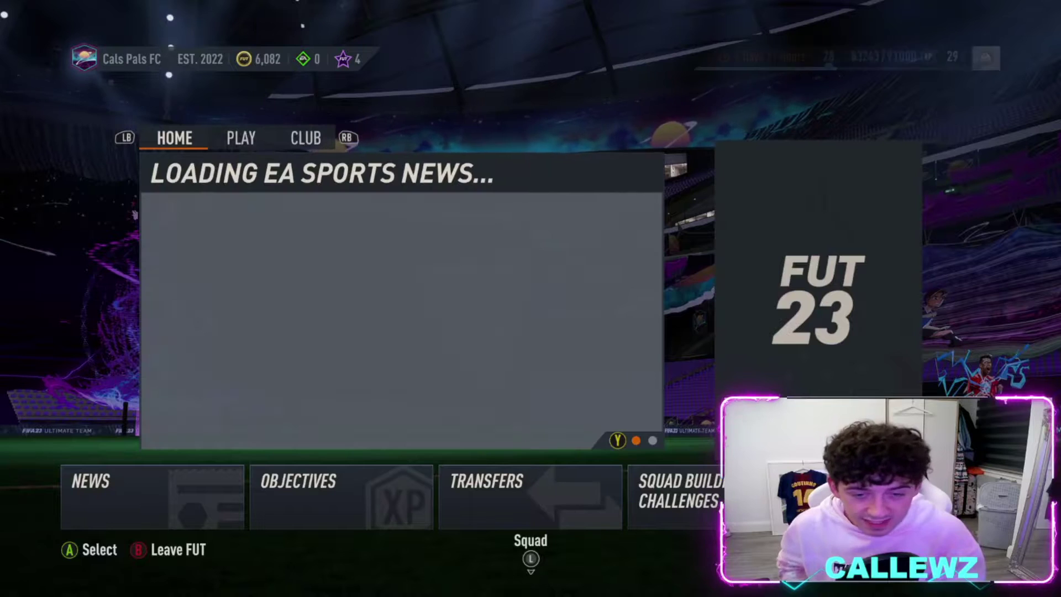
key("Return")
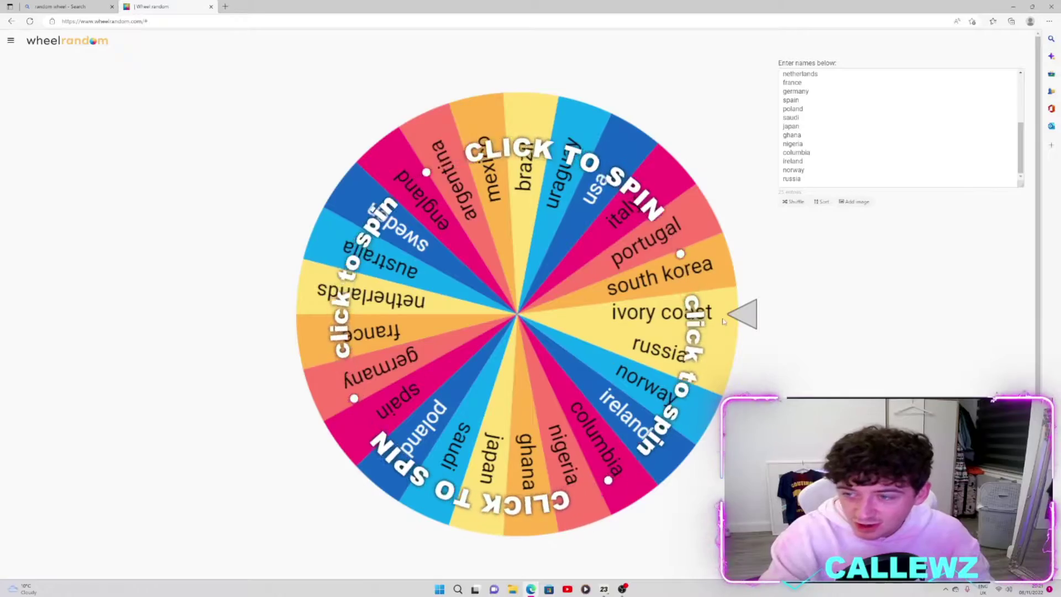
Spin the national-teams wheel on wheelrandom.com to pick a country.
left_click(515, 313)
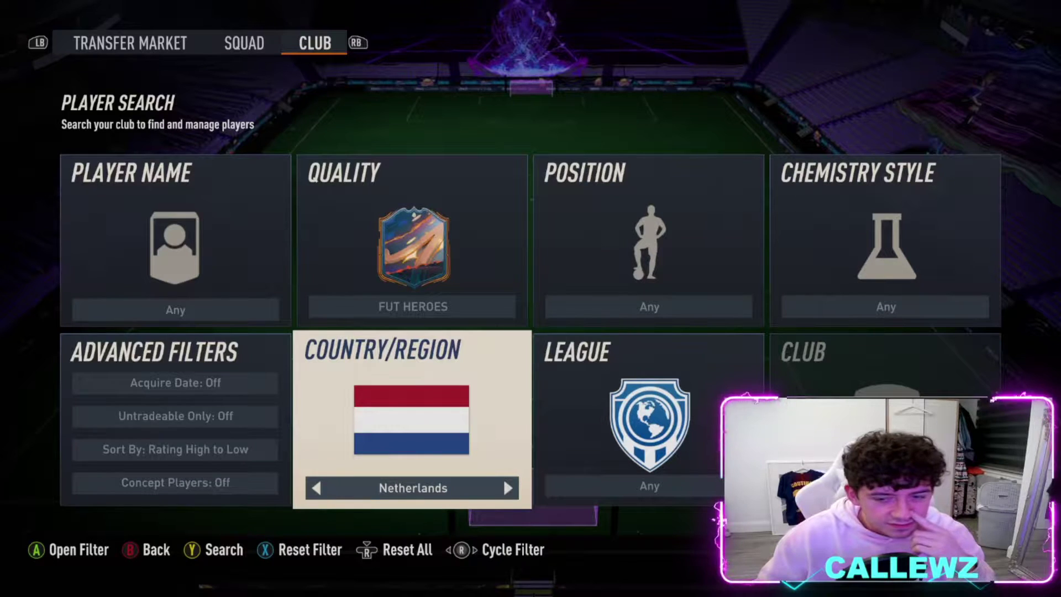
Run the club FUT Heroes player search filtered to the Netherlands.
key("Return")
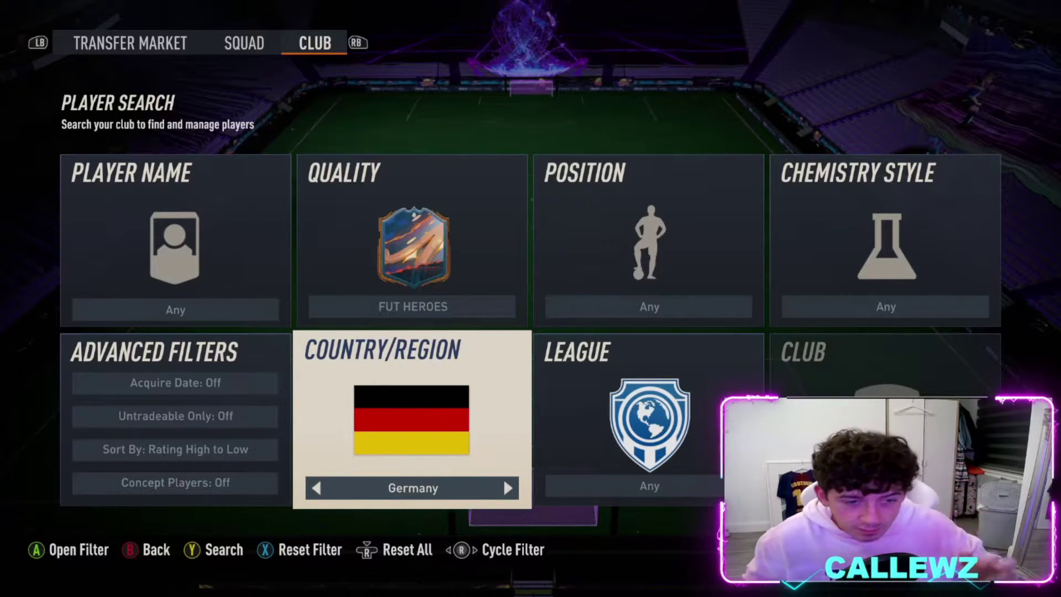
Run the club player search for FUT Heroes with Country/Region Germany.
key("y")
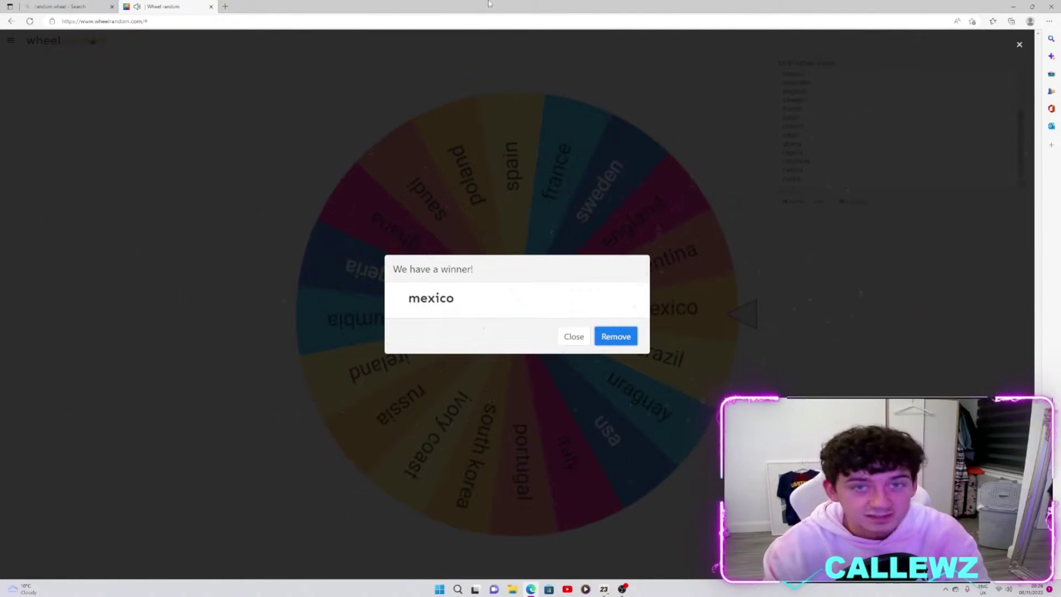
Remove Mexico from the wheel, search Mexico FUT Heroes, and spin again.
left_click(629, 340)
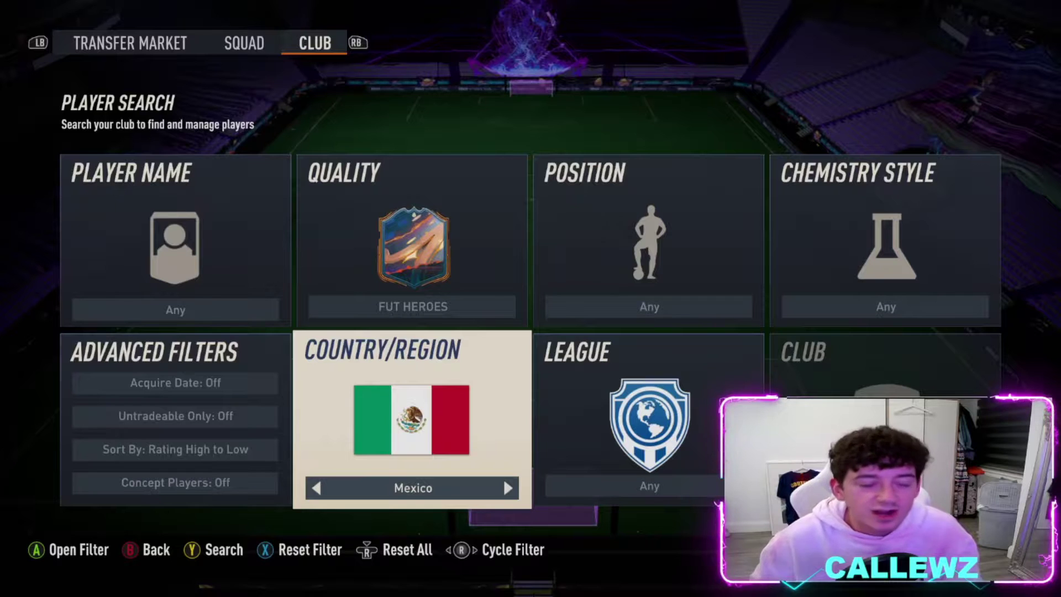
key("y")
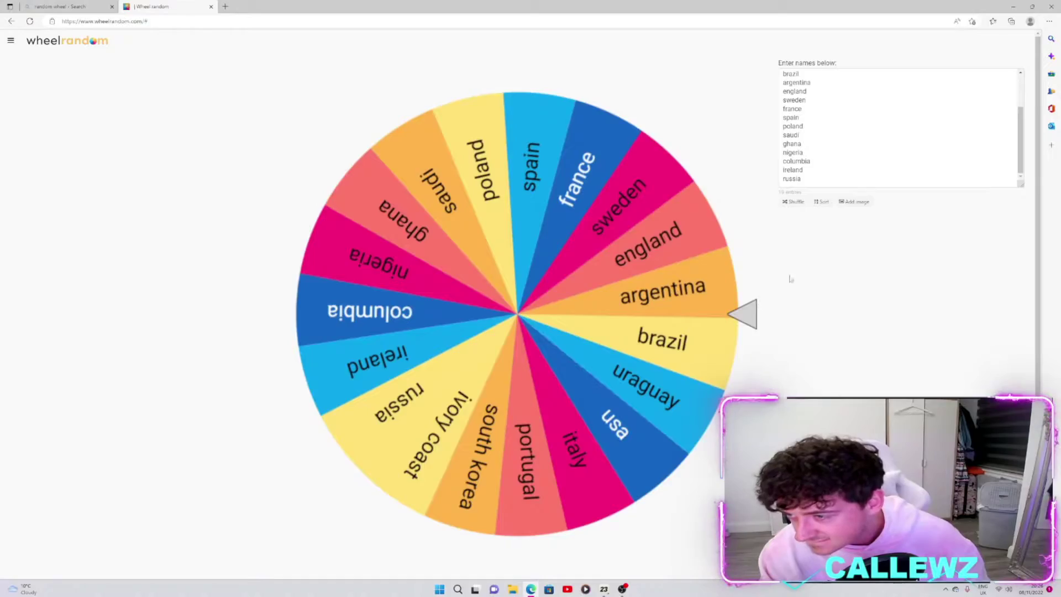
left_click(517, 314)
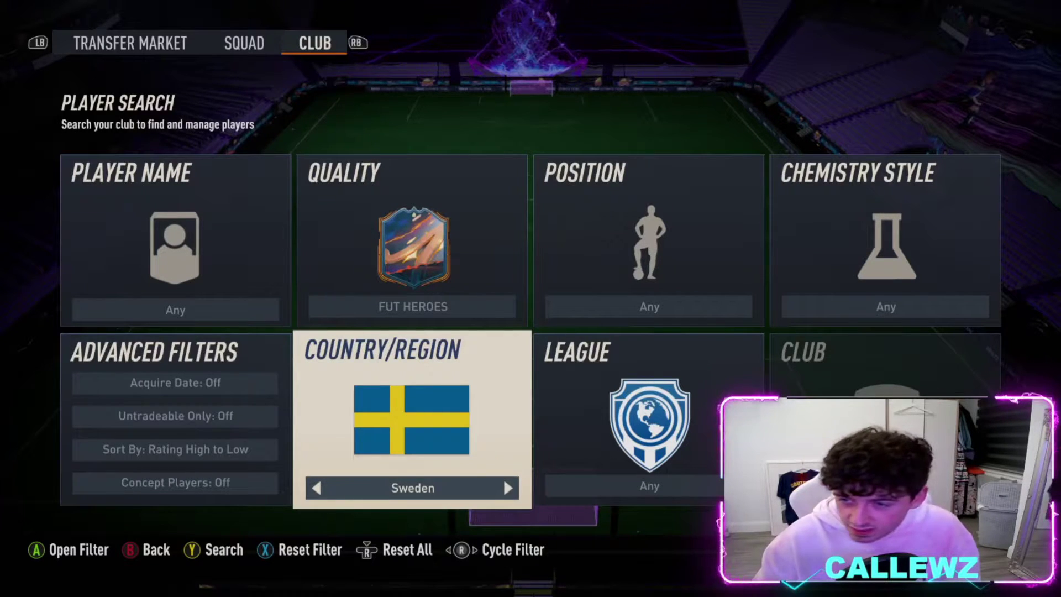
Focus the Quality filter and search the club for Swedish FUT Heroes.
key("Up")
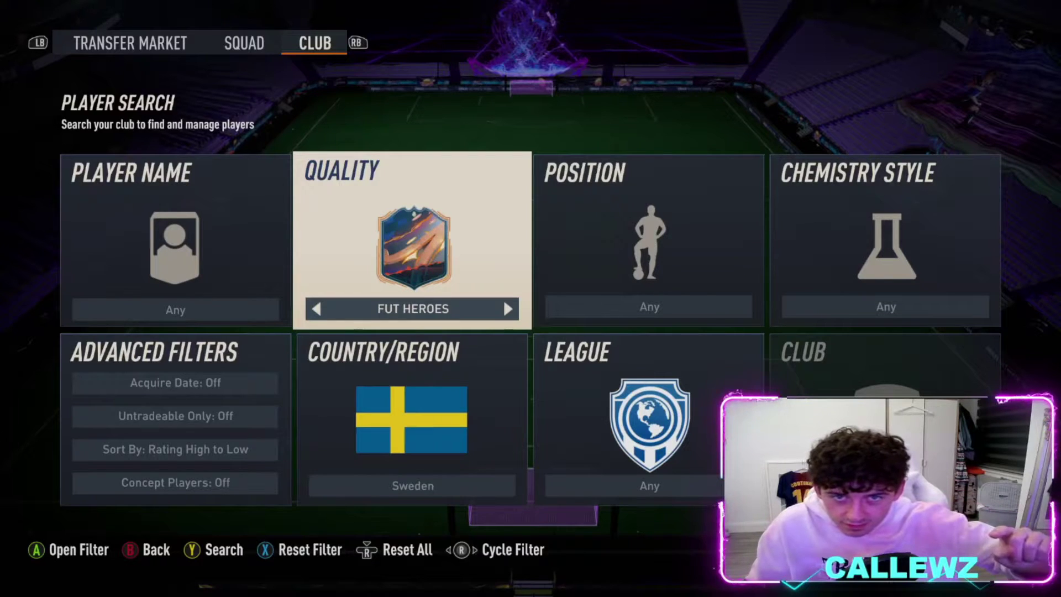
key("y")
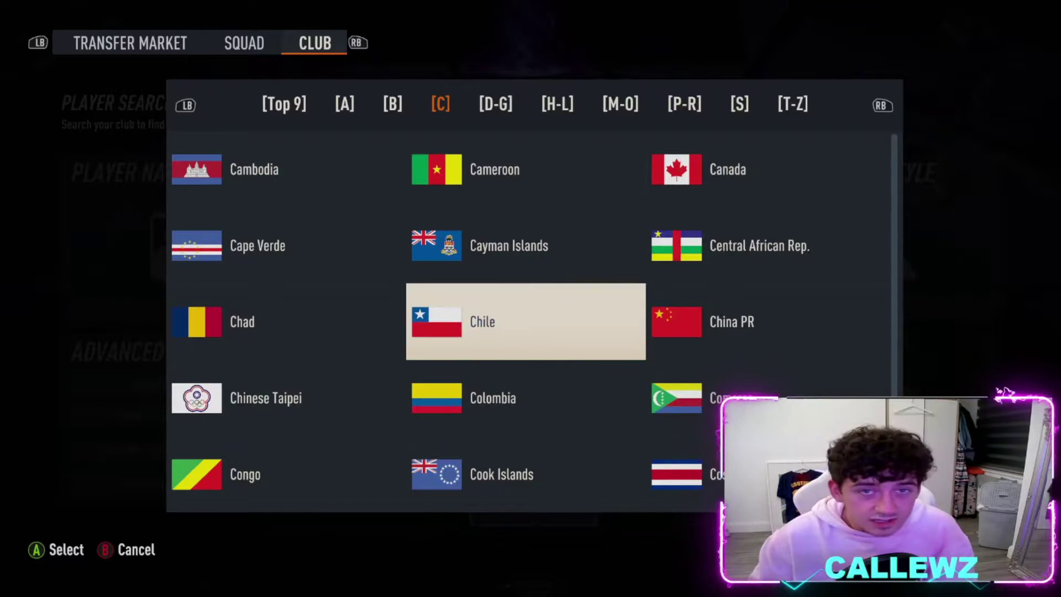
Pick Colombia and search club FUT Heroes, then search again for Ivory Coast.
key("Left")
key("Down")
key("Down")
key("Return")
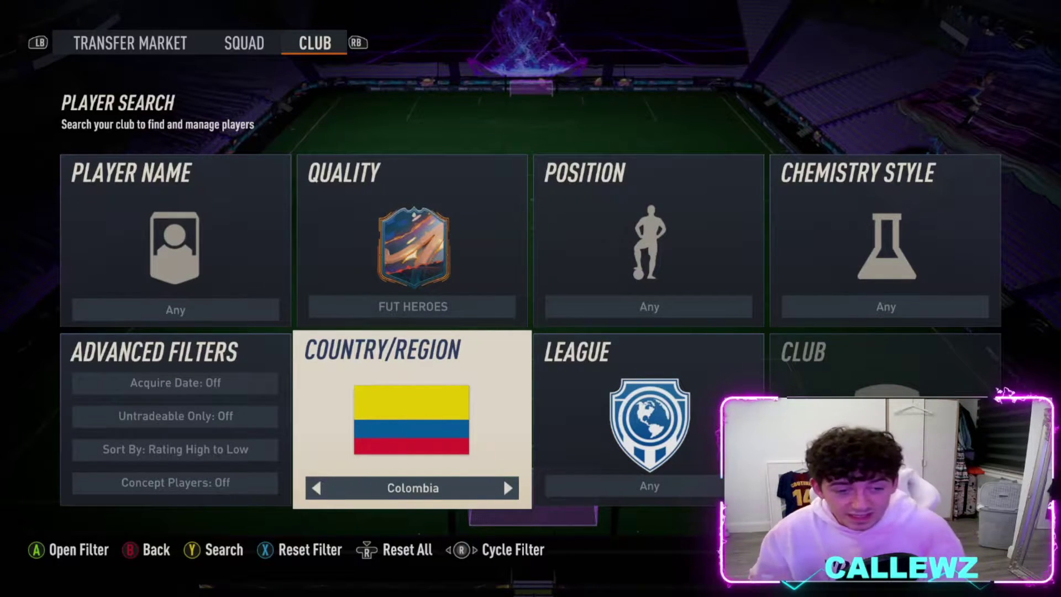
key("Return")
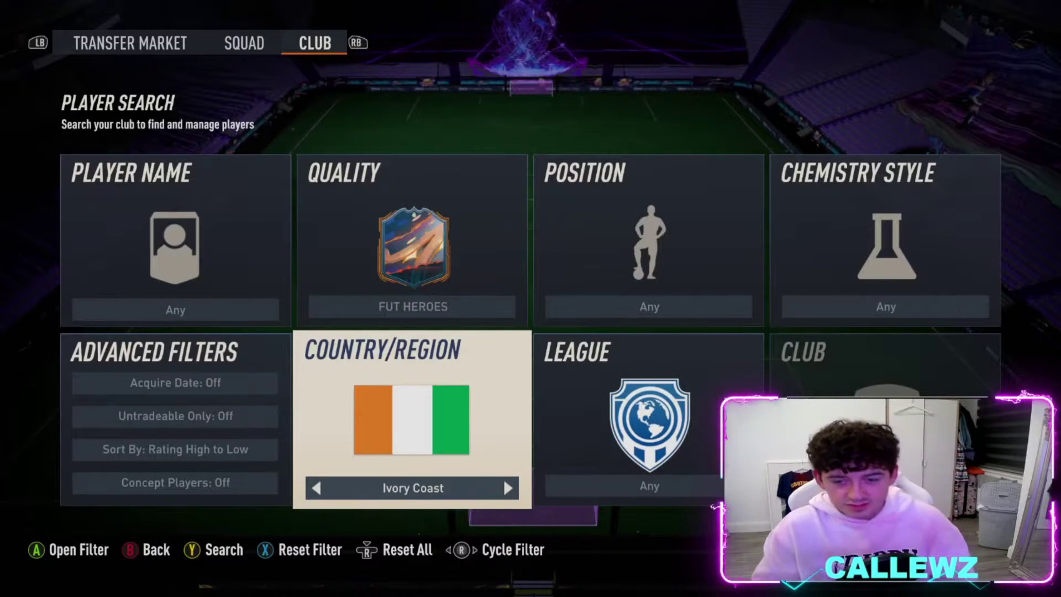
key("Return")
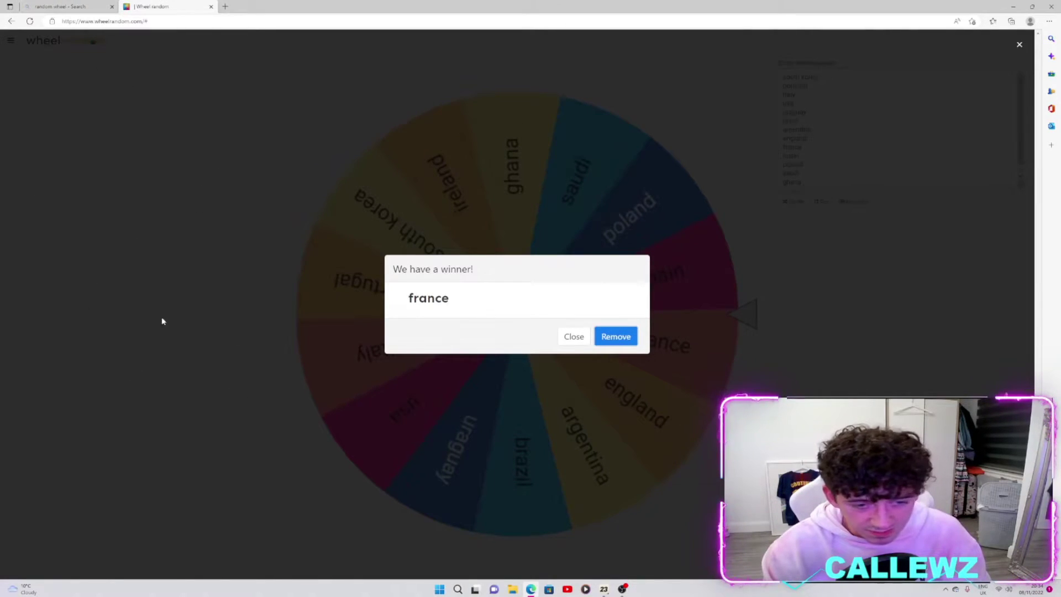
Remove the winning nation France from the wheel's entries.
left_click(597, 337)
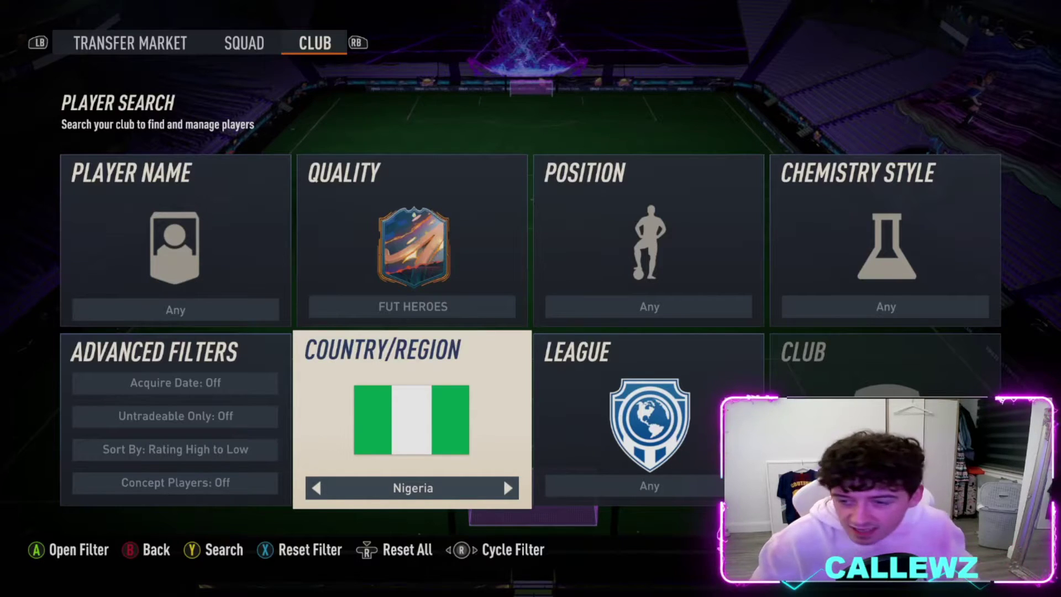
Open the Country/Region list and browse to the D–G nations.
key("Return")
key("Up")
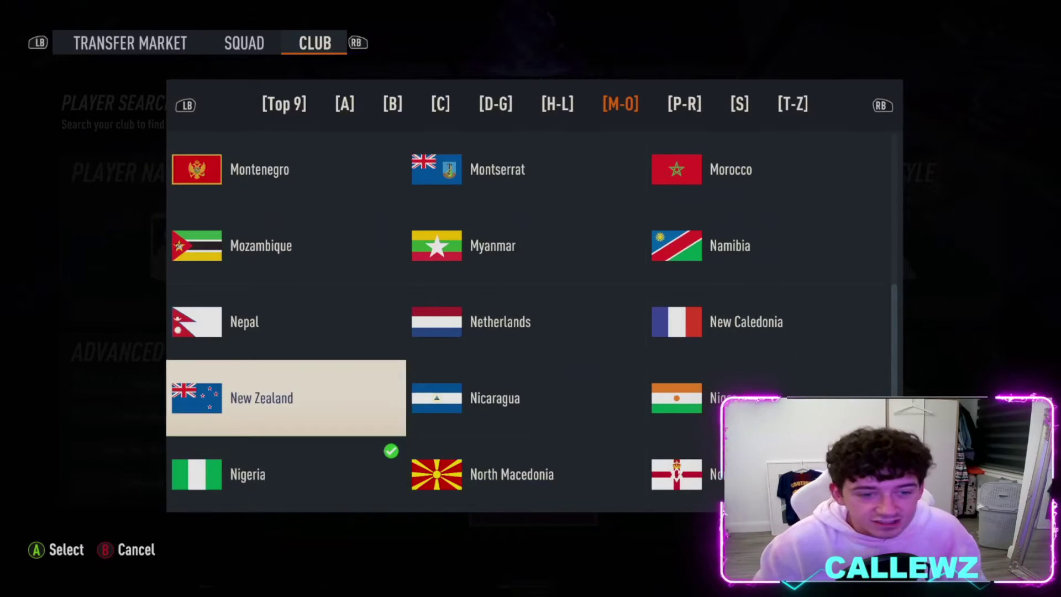
key("Up")
key("Up")
key("Right")
key("Up")
key("Up")
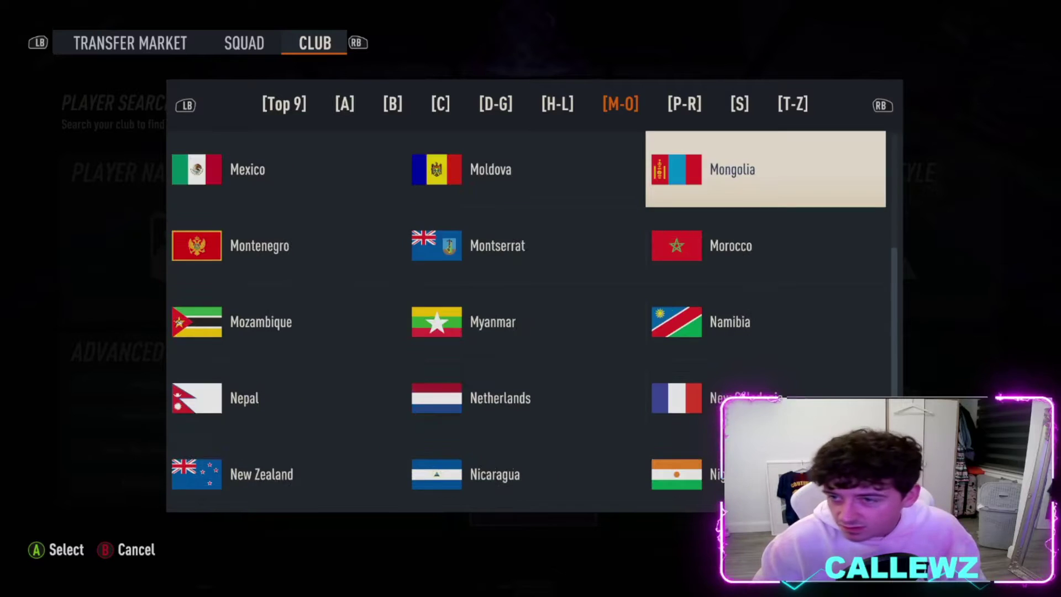
key("Page_Up")
key("Page_Up")
key("Page_Up")
key("Page_Up")
key("Page_Down")
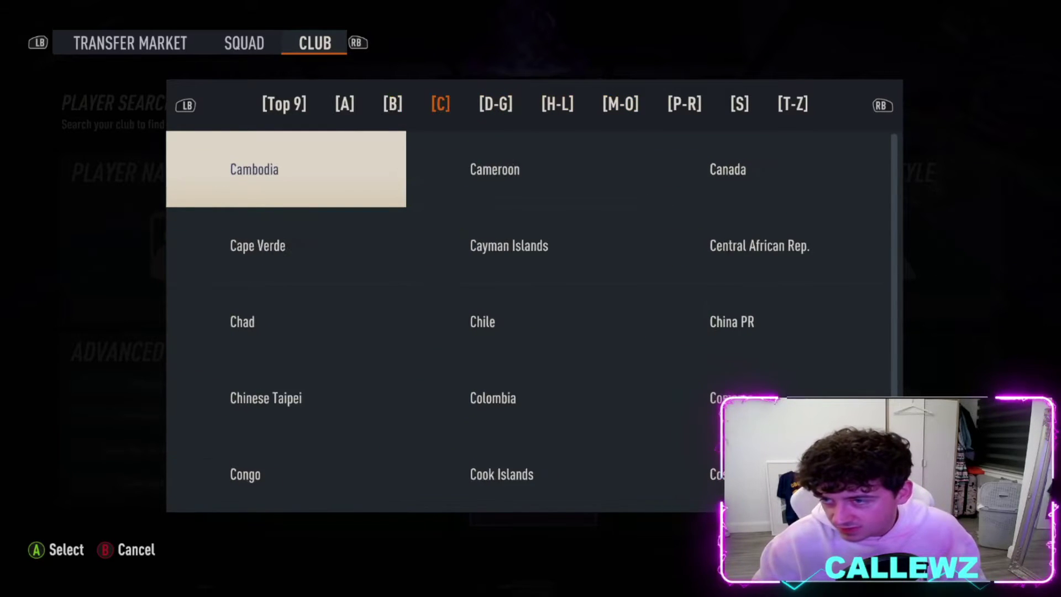
key("Page_Down")
key("Page_Up")
key("Page_Down")
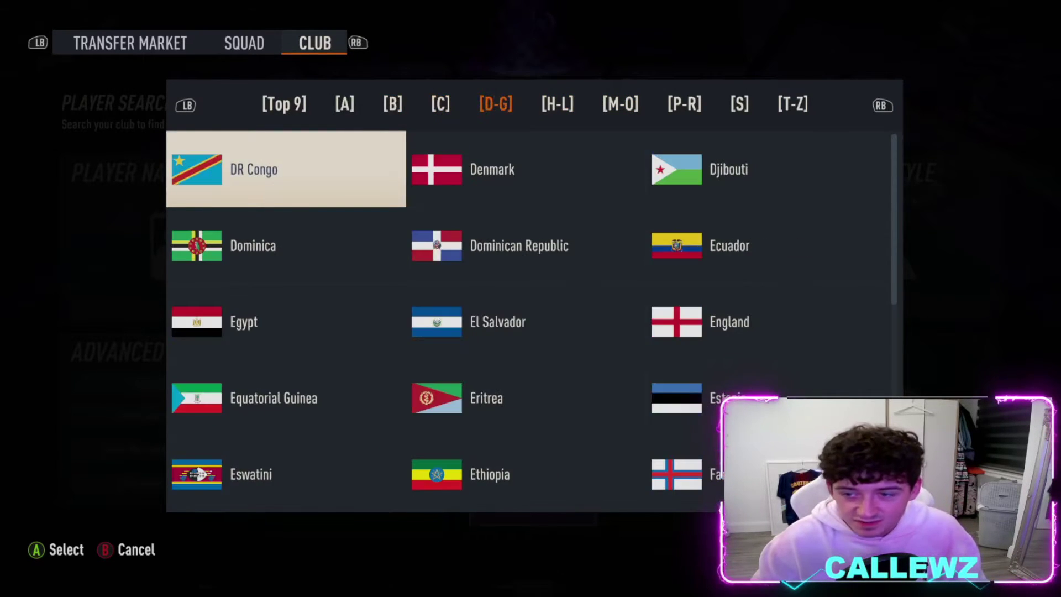
key("Right")
key("Down")
key("Down")
key("Down")
key("Down")
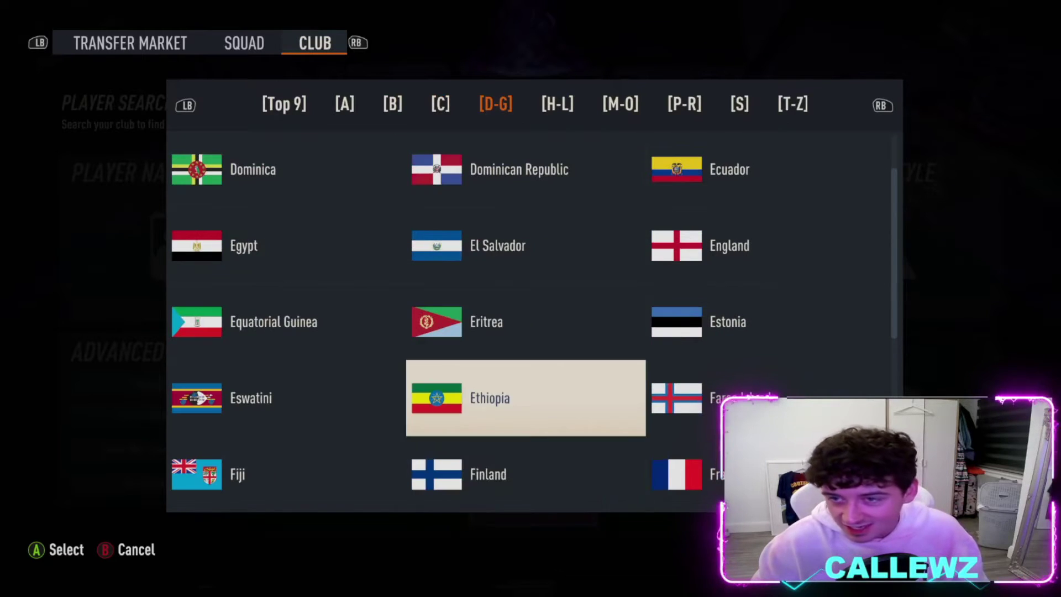
key("Down")
key("Down")
key("Down")
Set France as the country filter, search the club, and return to the filters.
key("Up")
key("Right")
key("Return")
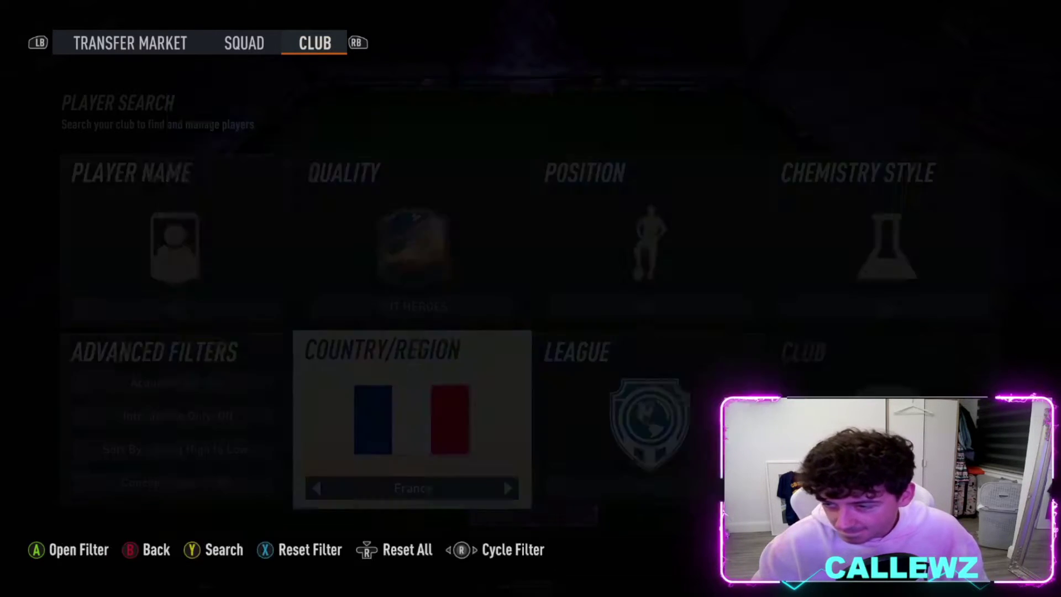
key("y")
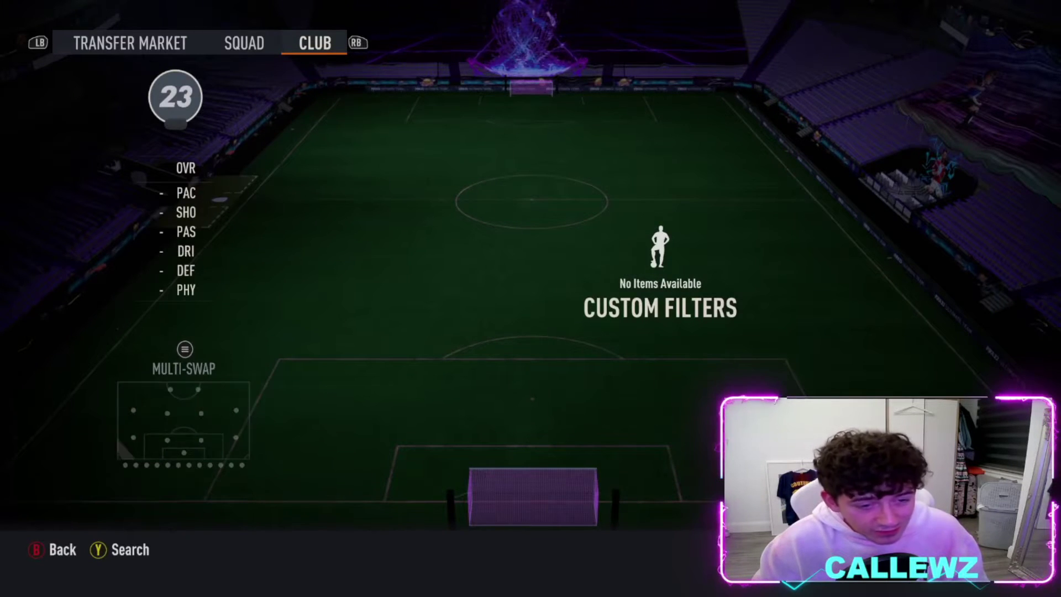
key("Escape")
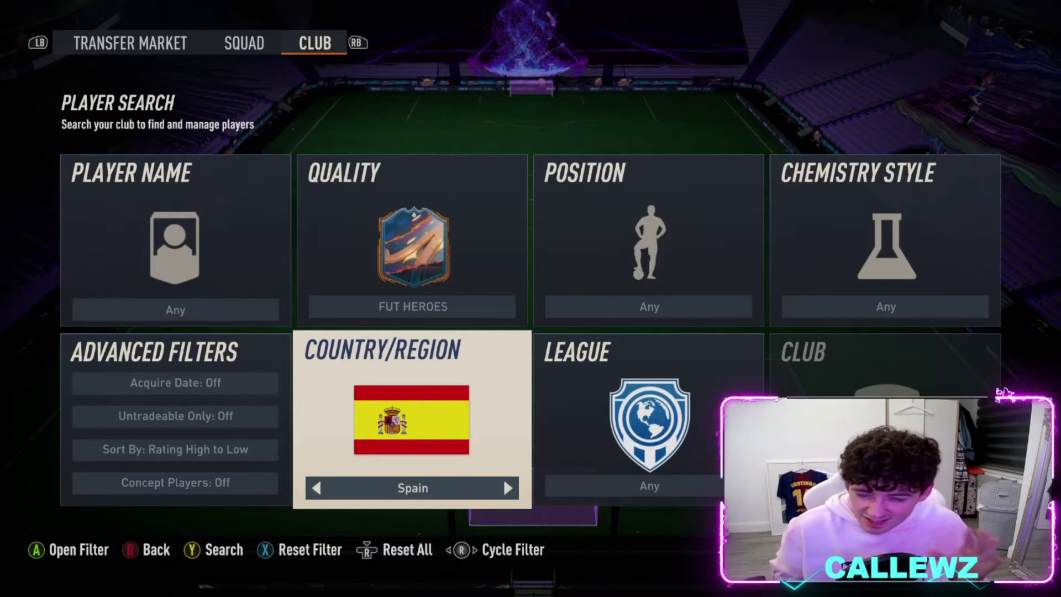
Search the club for FUT Heroes with Country/Region set to Spain.
key("Return")
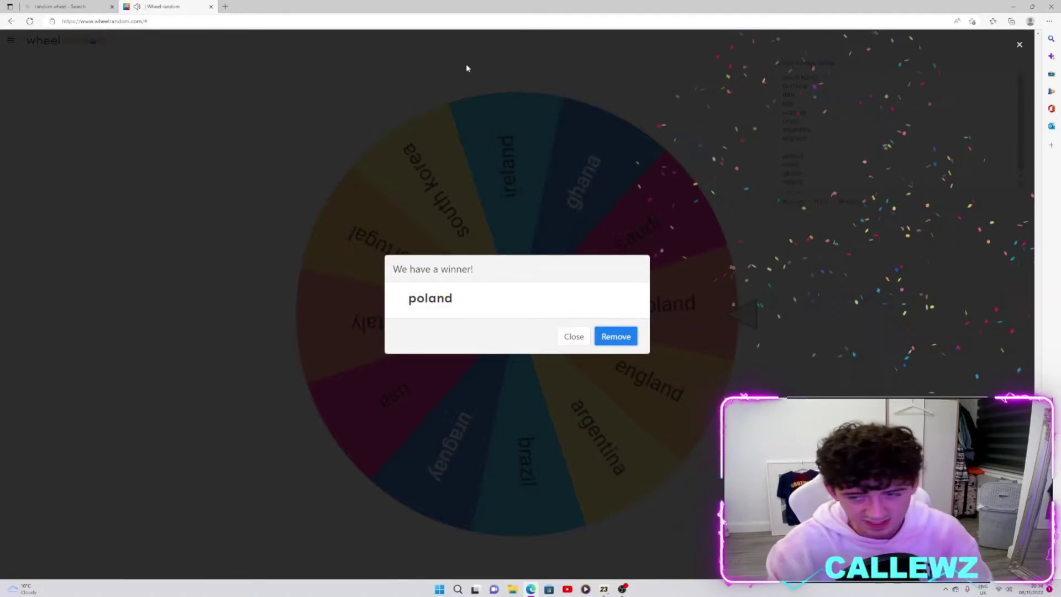
Remove the winner Poland from Wheel Random's wheel and names list.
left_click(616, 337)
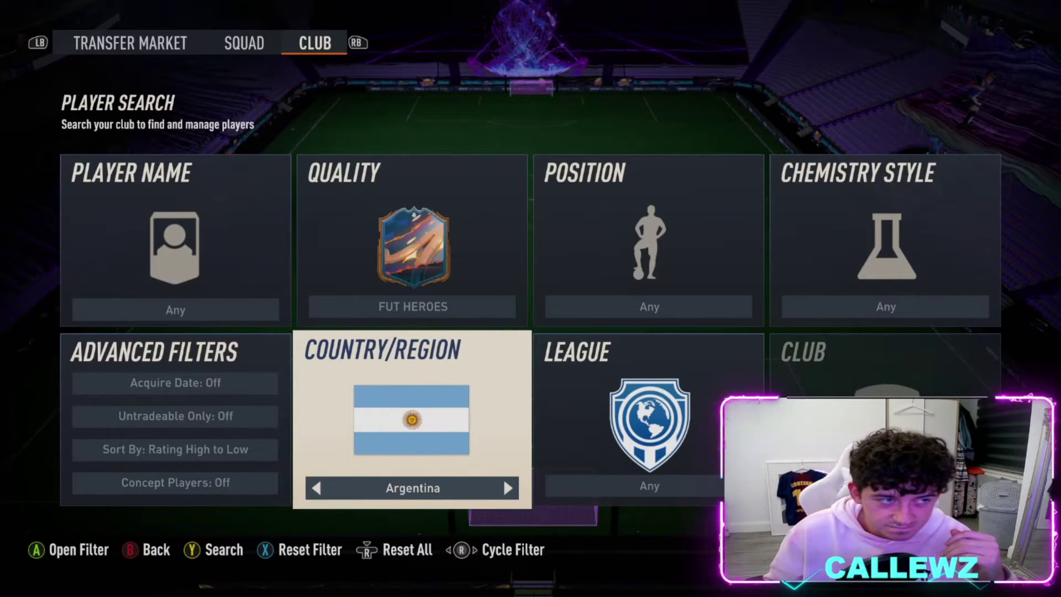
Search FUT Heroes for Argentina and United States, both empty, then remove Ireland from the wheel.
key("y")
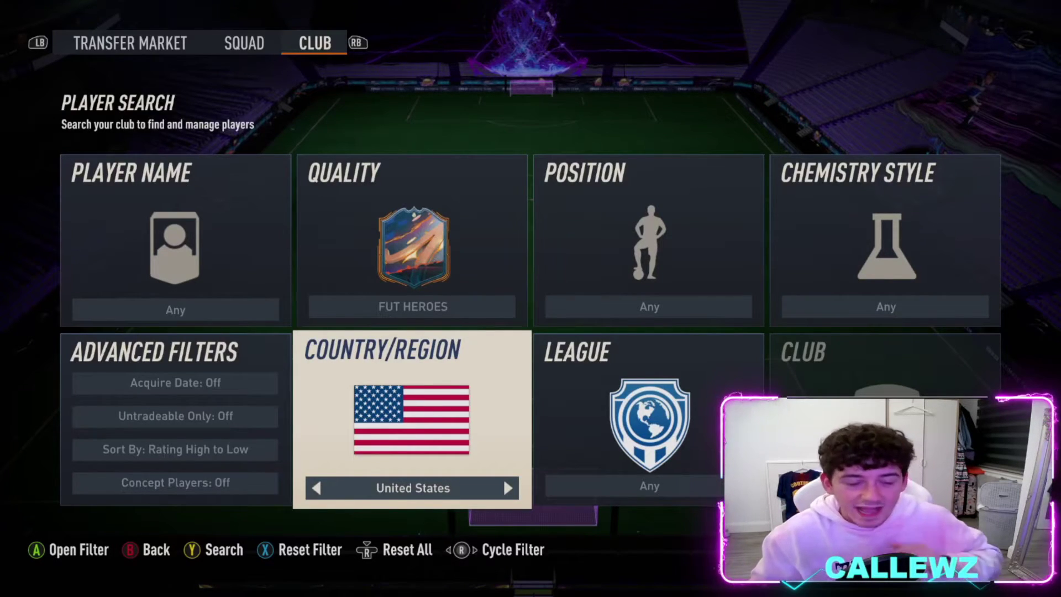
key("Return")
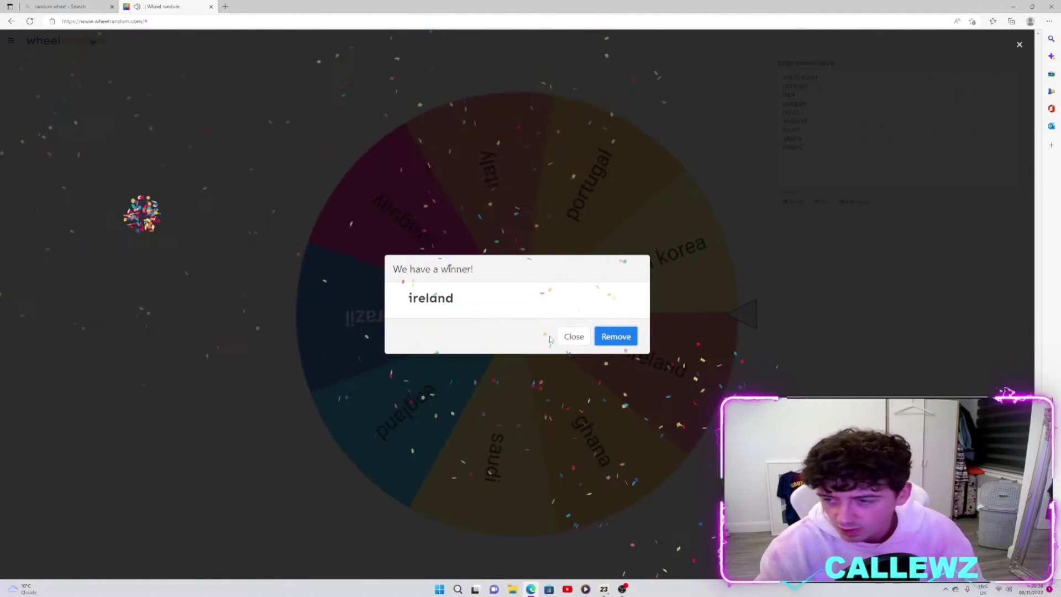
left_click(615, 335)
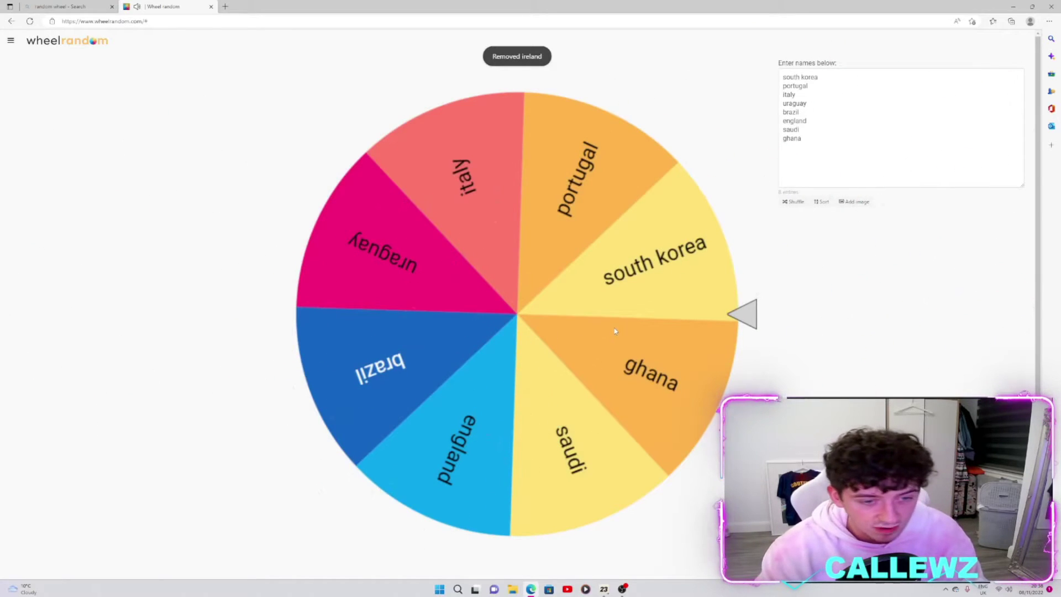
key("super")
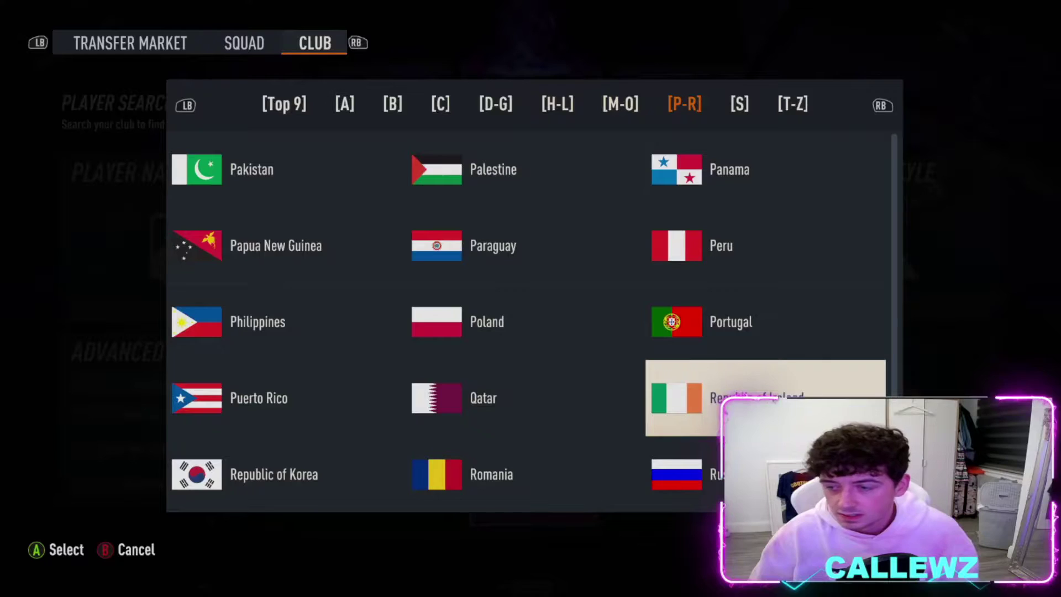
Filter FUT Heroes by Republic of Ireland and search the club, finding no players.
key("Return")
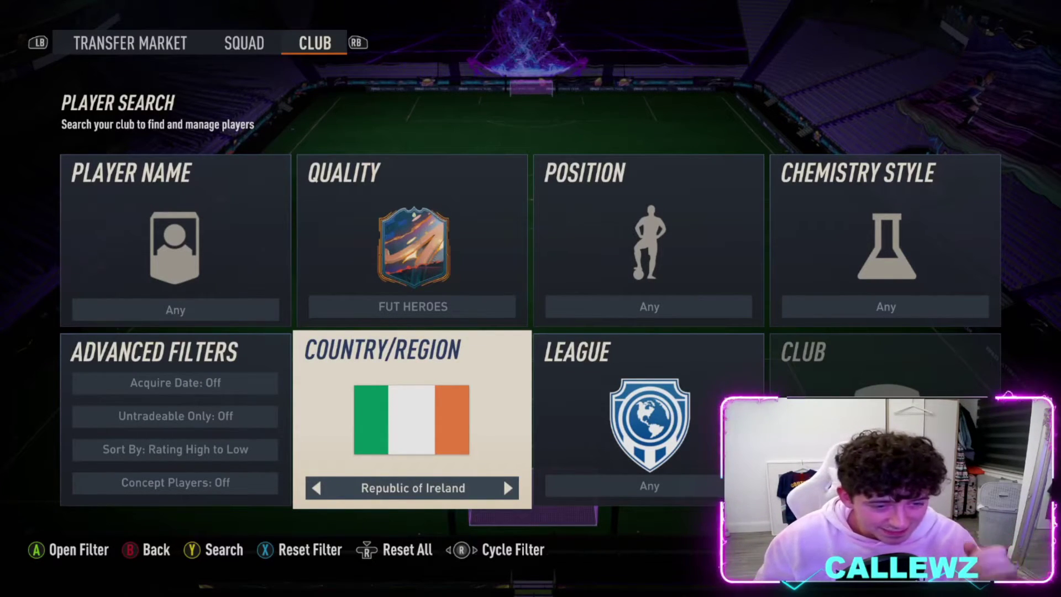
key("Return")
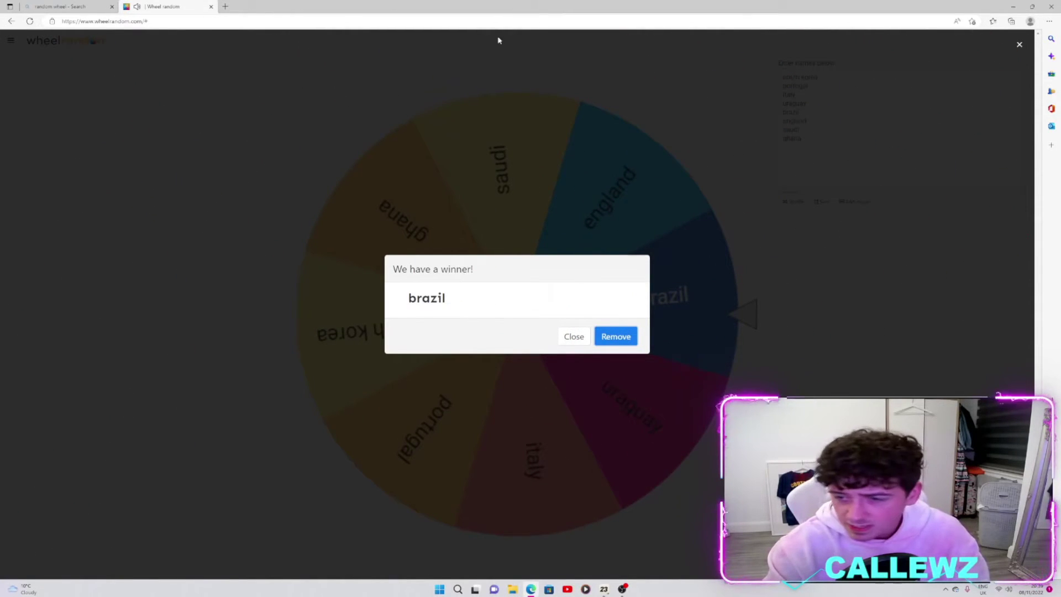
Remove the winner Brazil from the Wheel Random wheel.
left_click(620, 334)
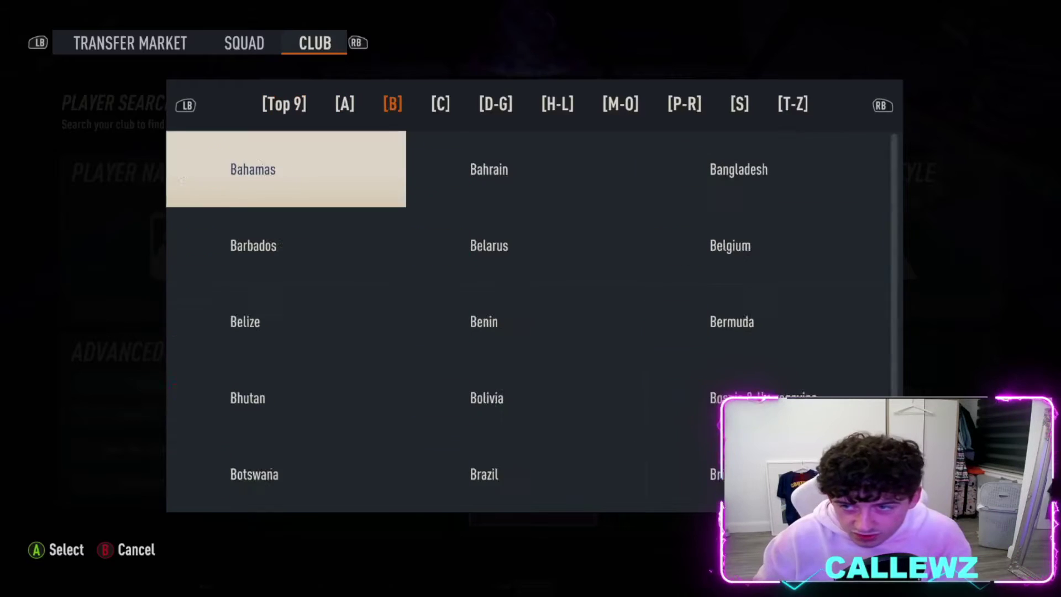
Set the nationality filter to Uruguay and search the club's FUT Heroes, getting no items.
key("Right")
key("Right")
key("Right")
key("Right")
key("Right")
key("Right")
key("Right")
key("Down")
key("Right")
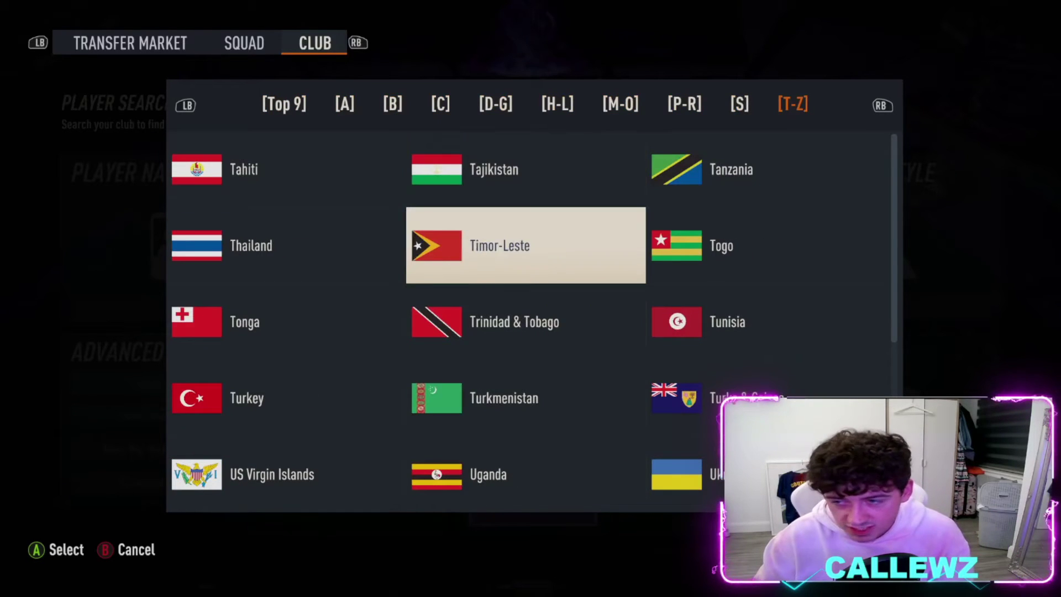
key("Down")
key("Down")
key("Down")
key("Down")
key("Down")
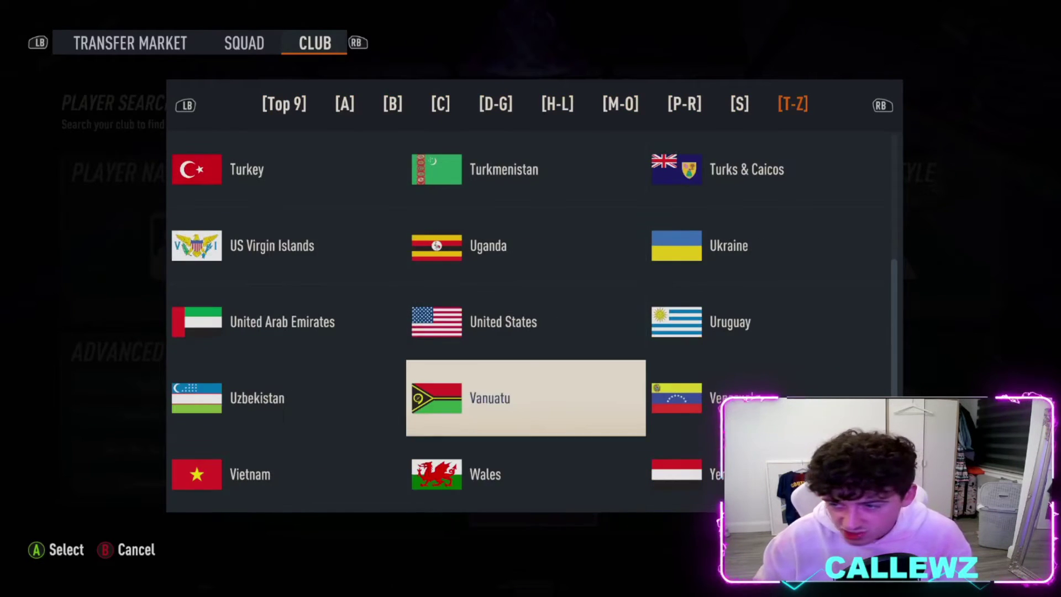
key("Up")
key("Right")
key("Return")
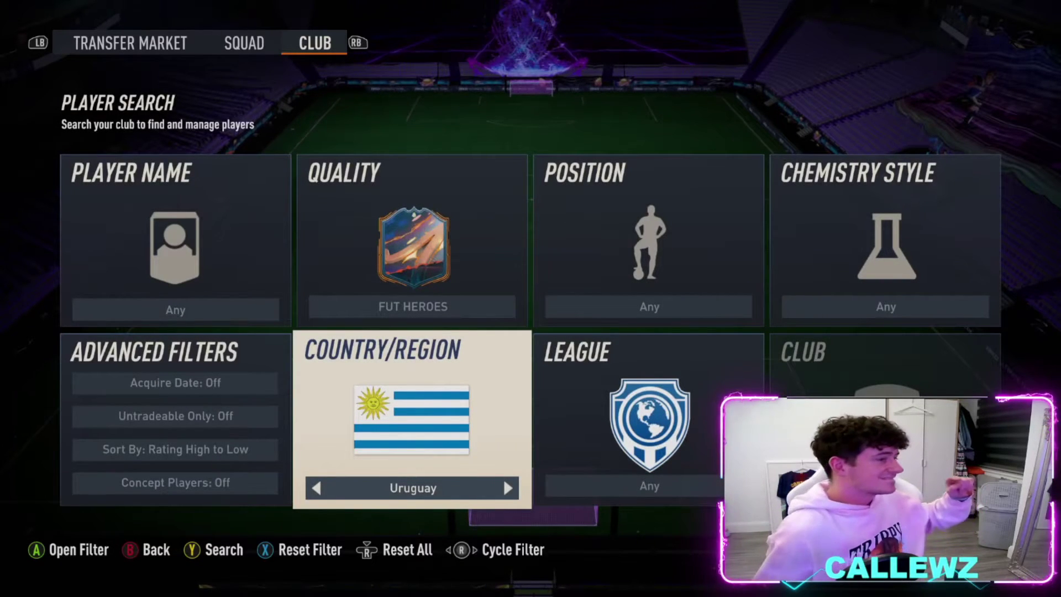
key("y")
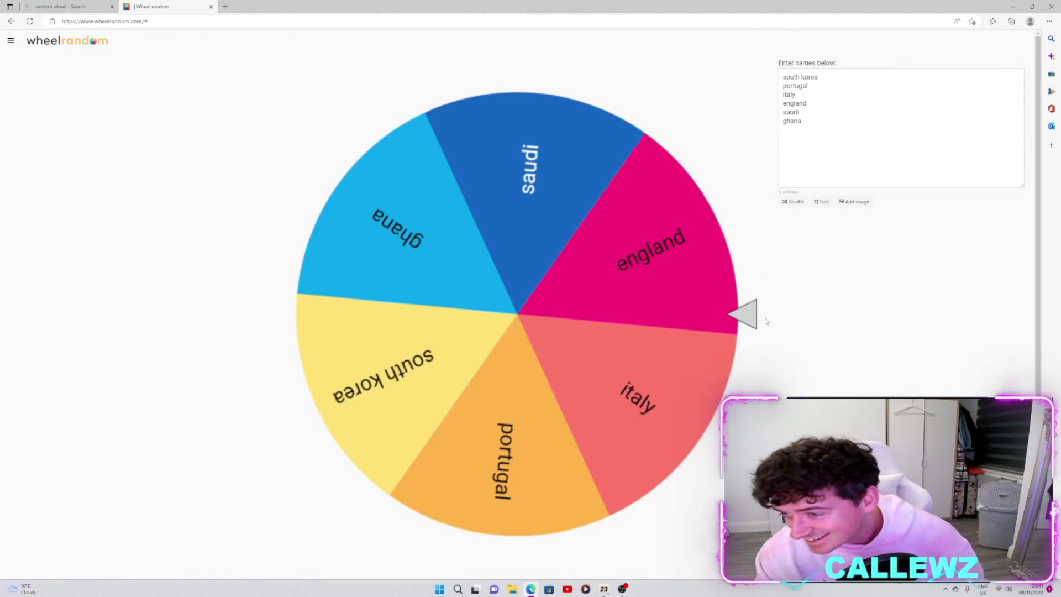
Spin the six-nation country wheel, which lands on Ghana.
left_click(730, 323)
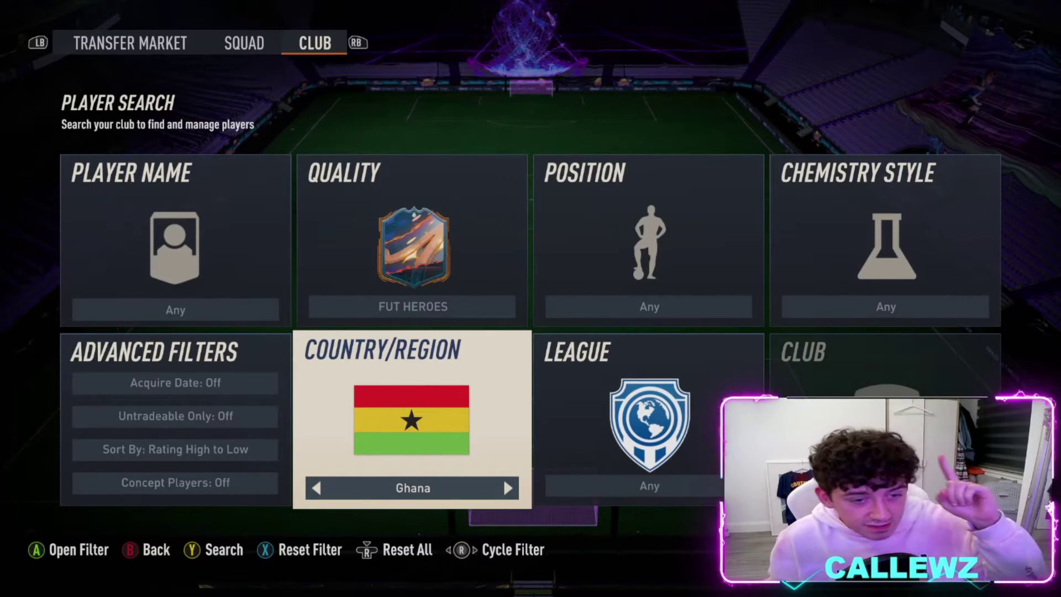
Search the club's FUT Heroes with the Ghana filter, finding no players.
key("y")
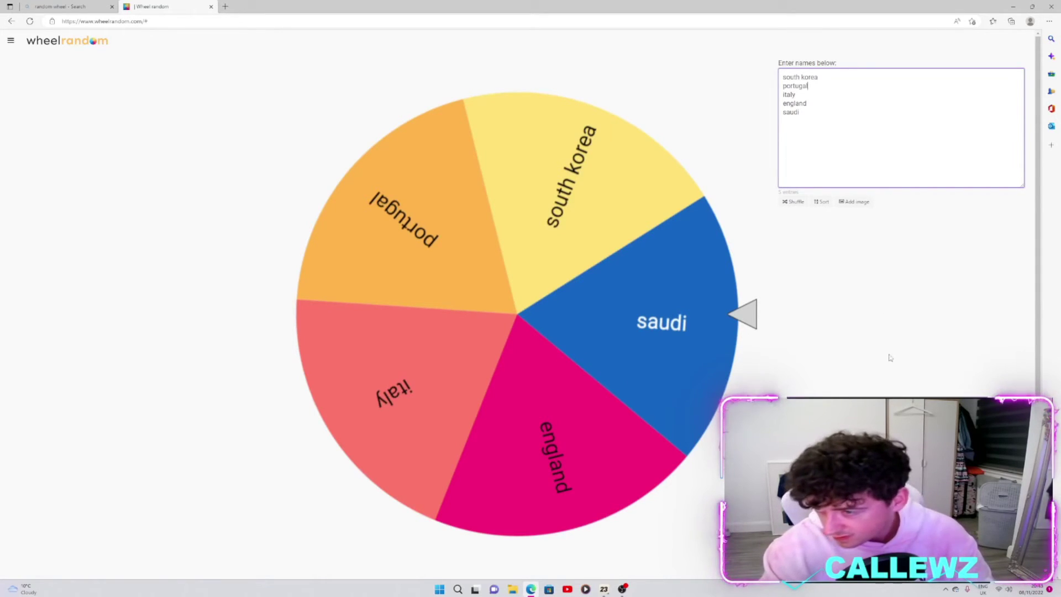
Spin the five-nation wheel to South Korea and set the nation filter to Republic of Korea.
left_click(764, 320)
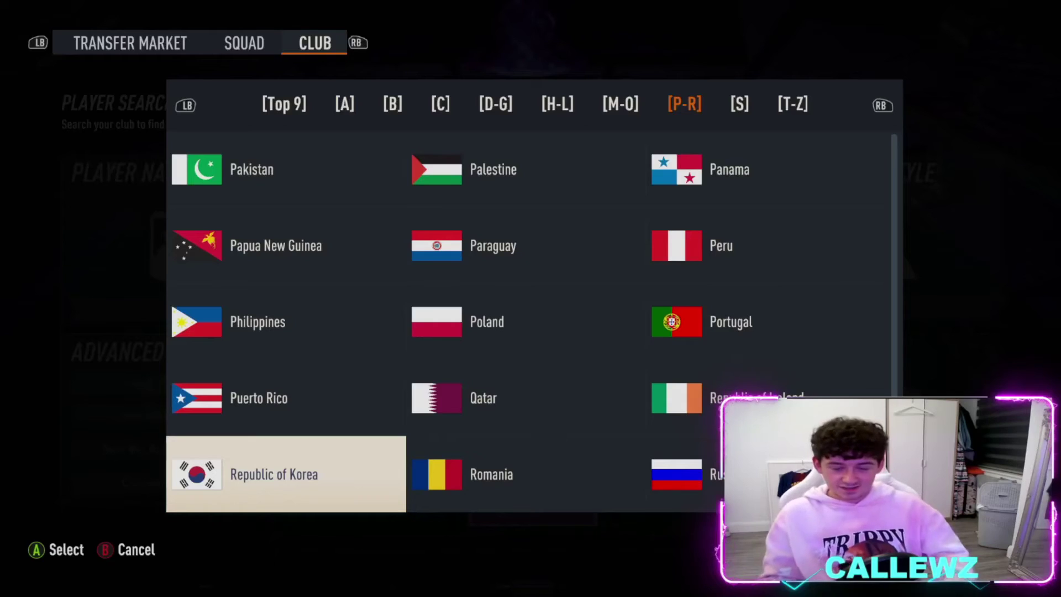
key("Return")
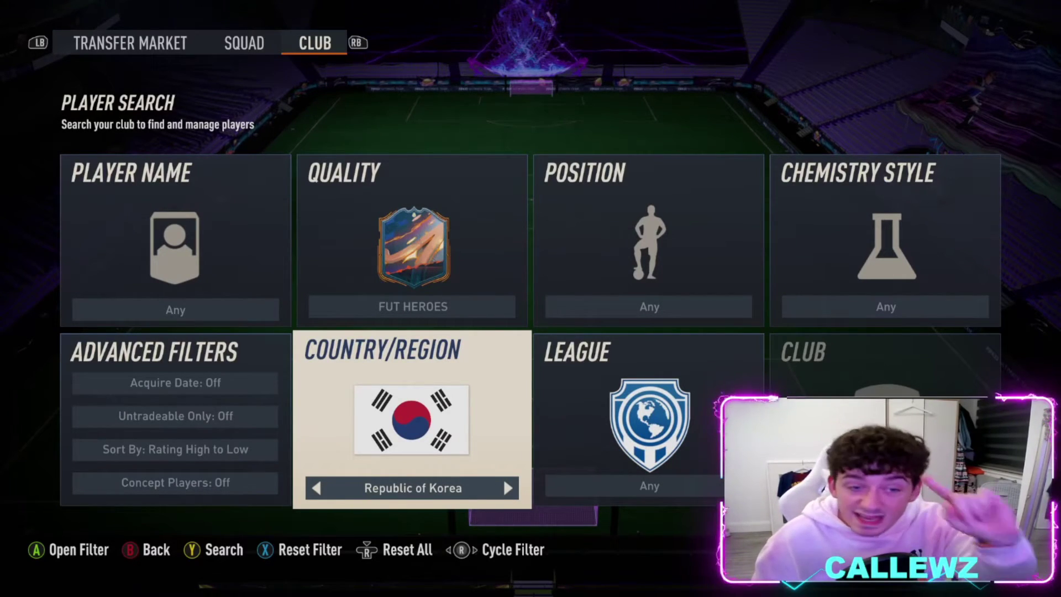
Search Republic of Korea FUT Heroes, finding none, then set the nation filter to England.
key("y")
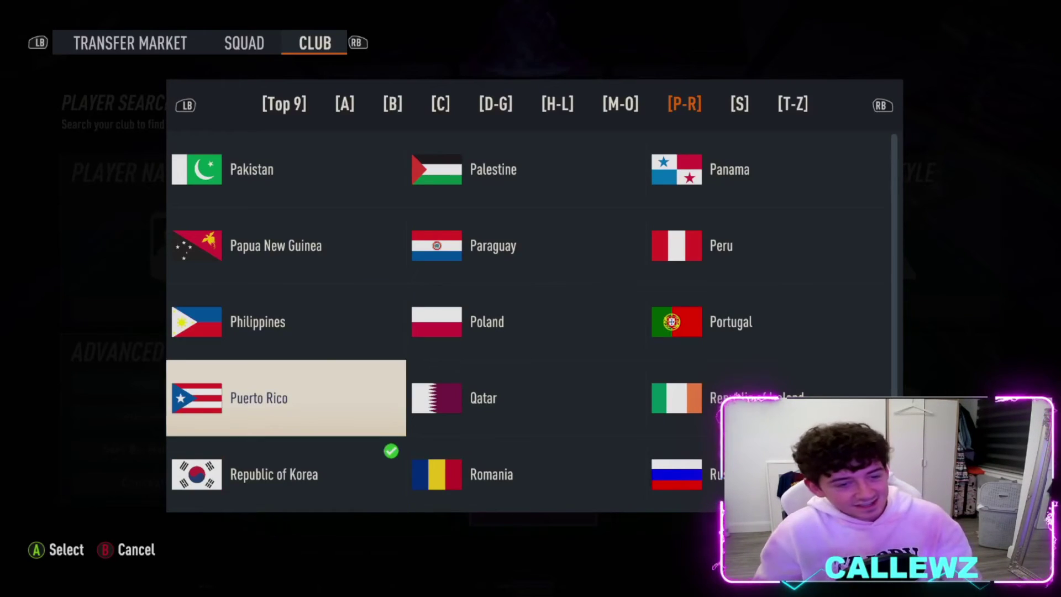
key("Up")
key("Up")
key("Up")
key("Right")
key("Right")
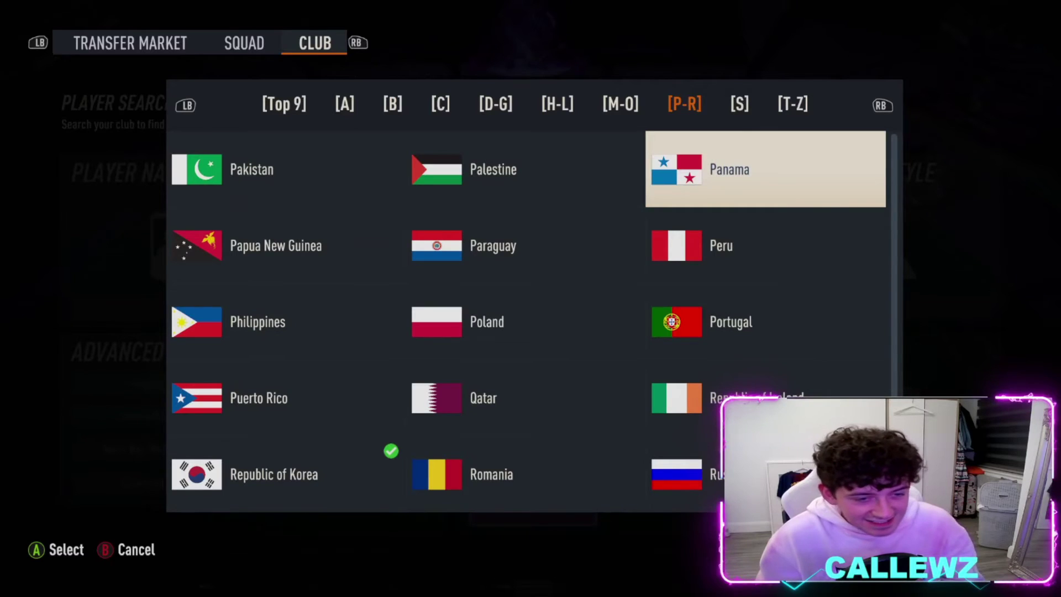
key("Page_Up")
key("Page_Up")
key("Page_Up")
key("Page_Up")
key("Page_Up")
key("Page_Down")
key("Page_Down")
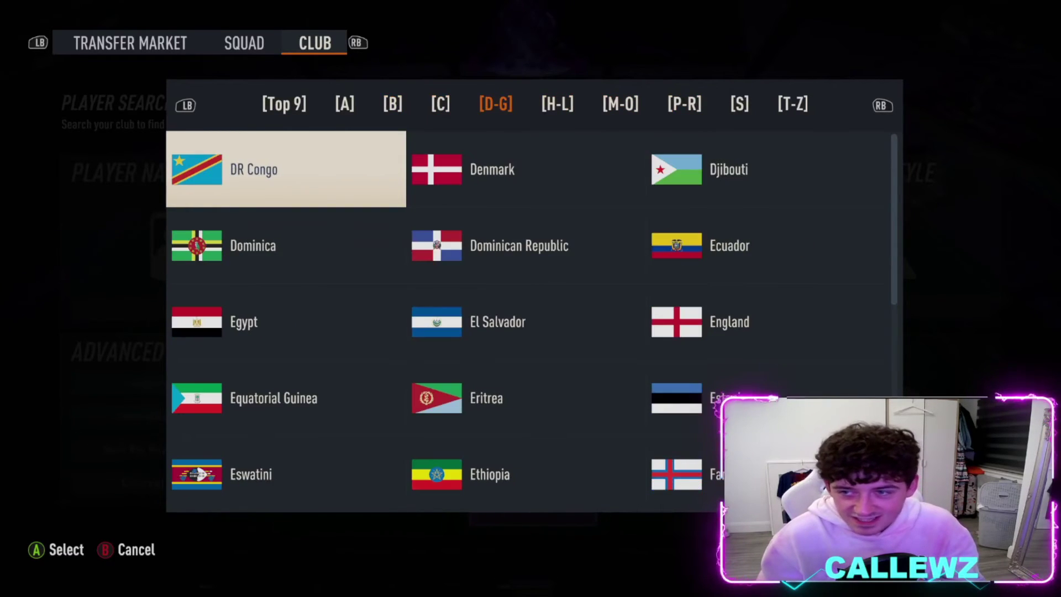
key("Right")
key("Down")
key("Right")
key("Down")
key("Return")
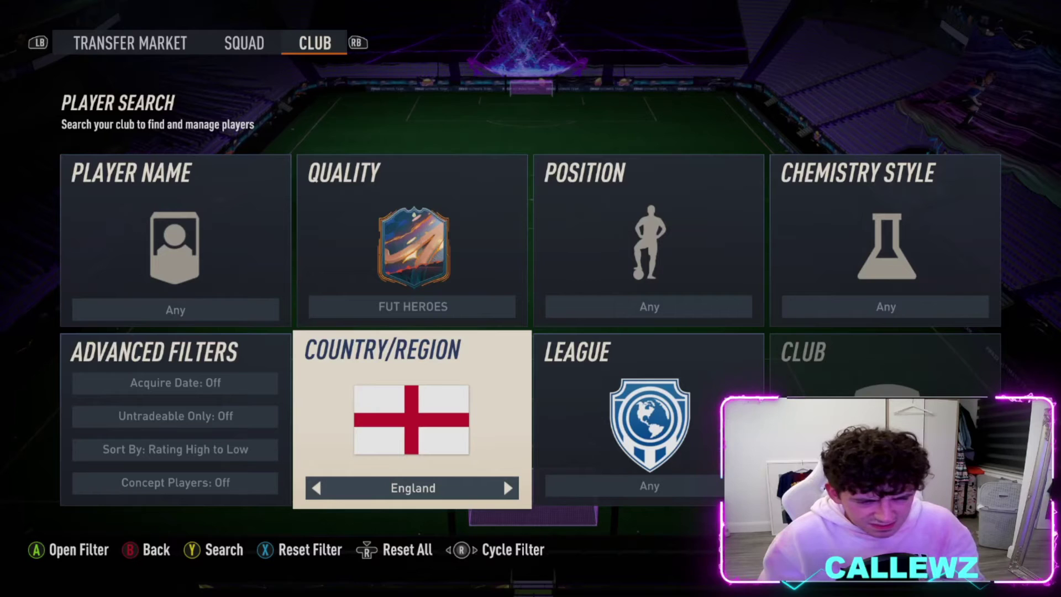
Search the club's FUT Heroes filtered by England, revealing Cole's 87-rated hero card.
key("Right")
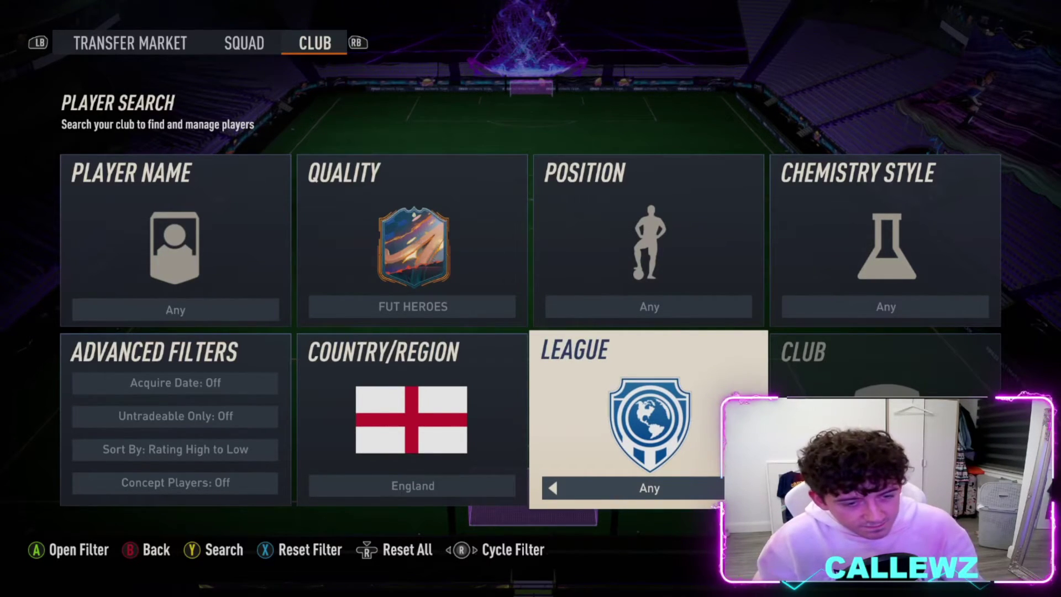
key("y")
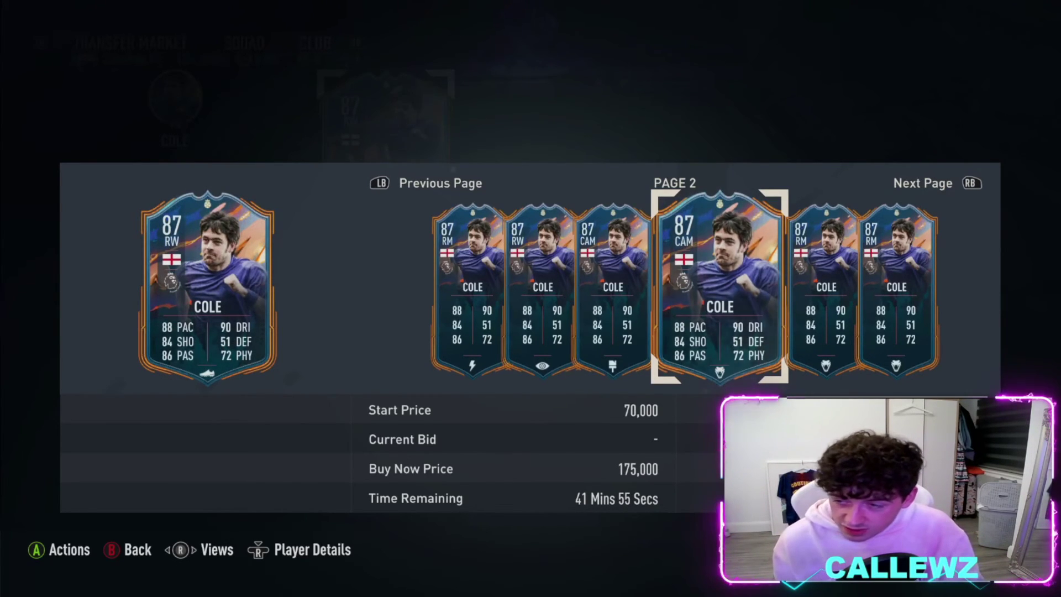
View the CAM Cole card's details, then open the RW Cole card showing Deadeye chemistry.
key("F1")
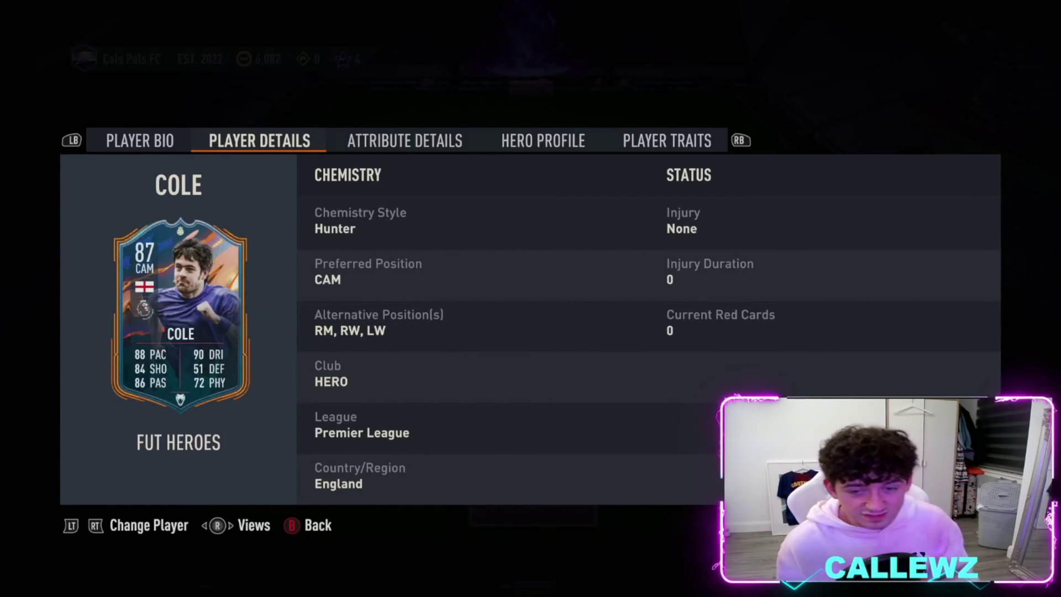
key("Escape")
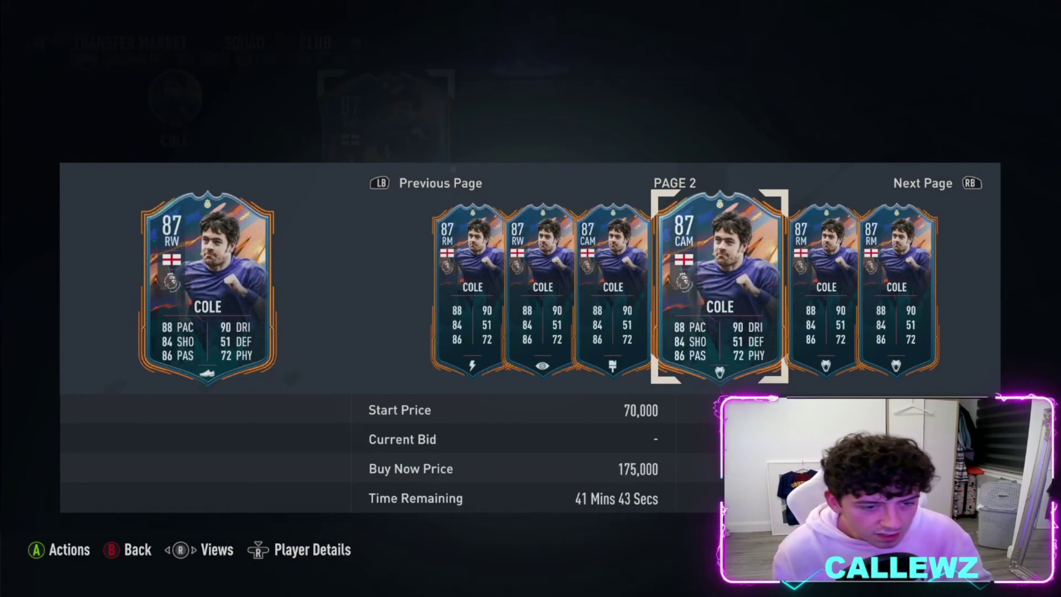
key("Left")
key("Return")
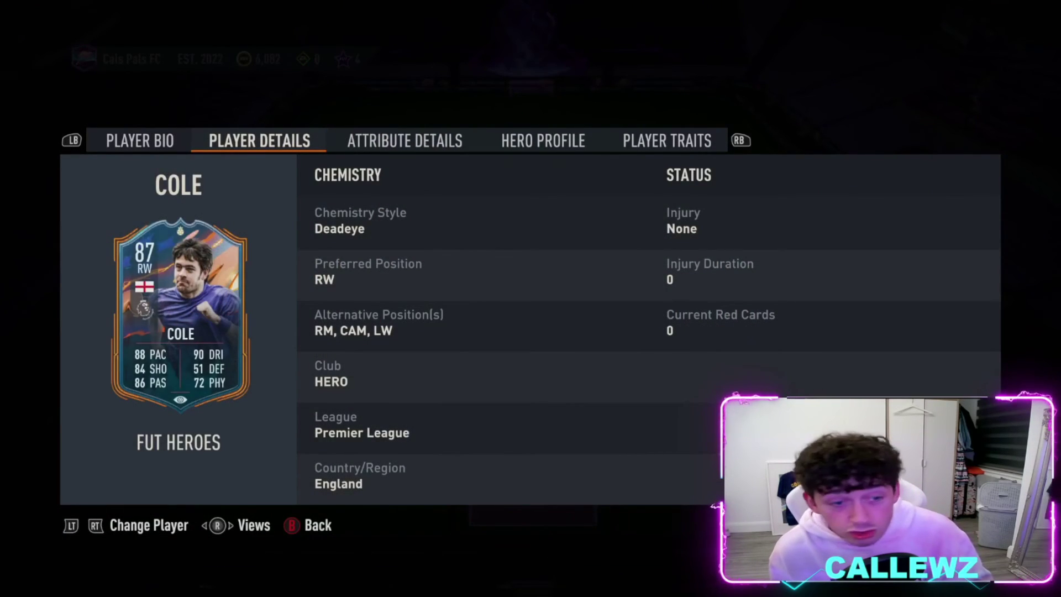